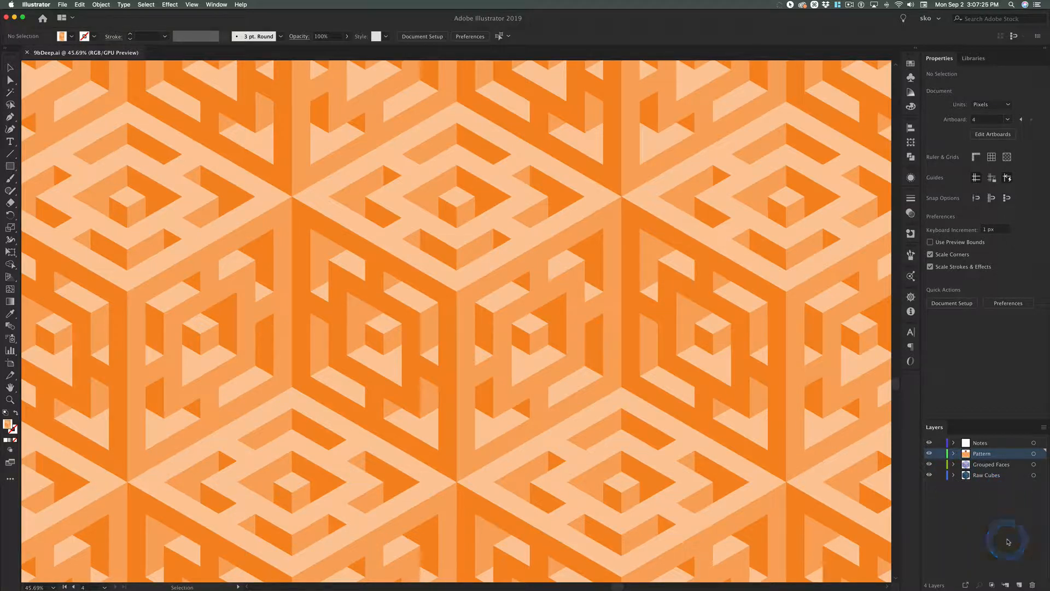
Review the General, Selection & Anchor Display, Type and Units preferences, and close the preferences.
{"action": "left_click", "coordinate": [35, 4]}
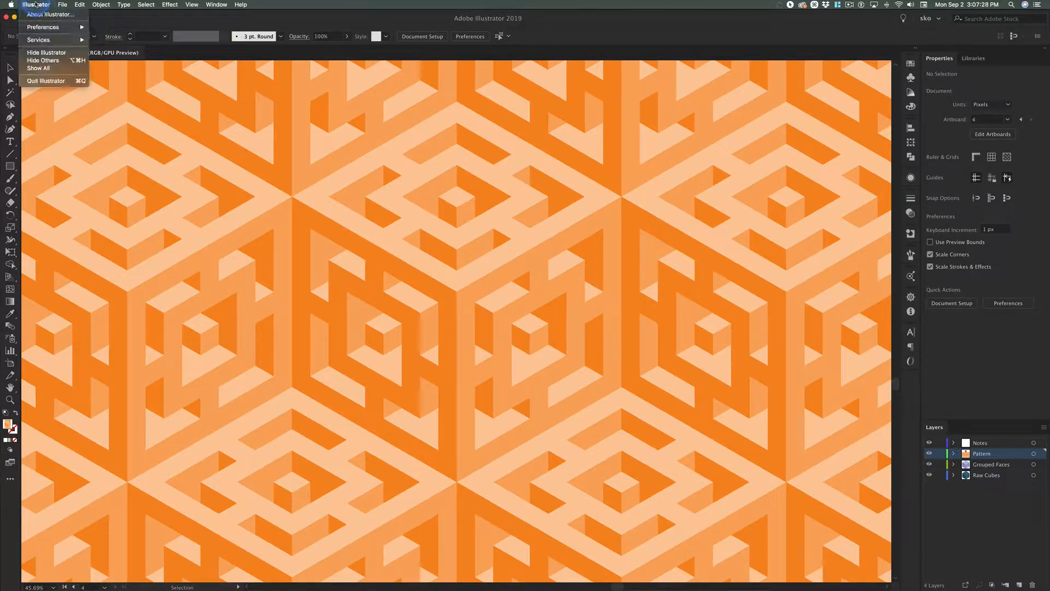
{"action": "mouse_move", "coordinate": [65, 27]}
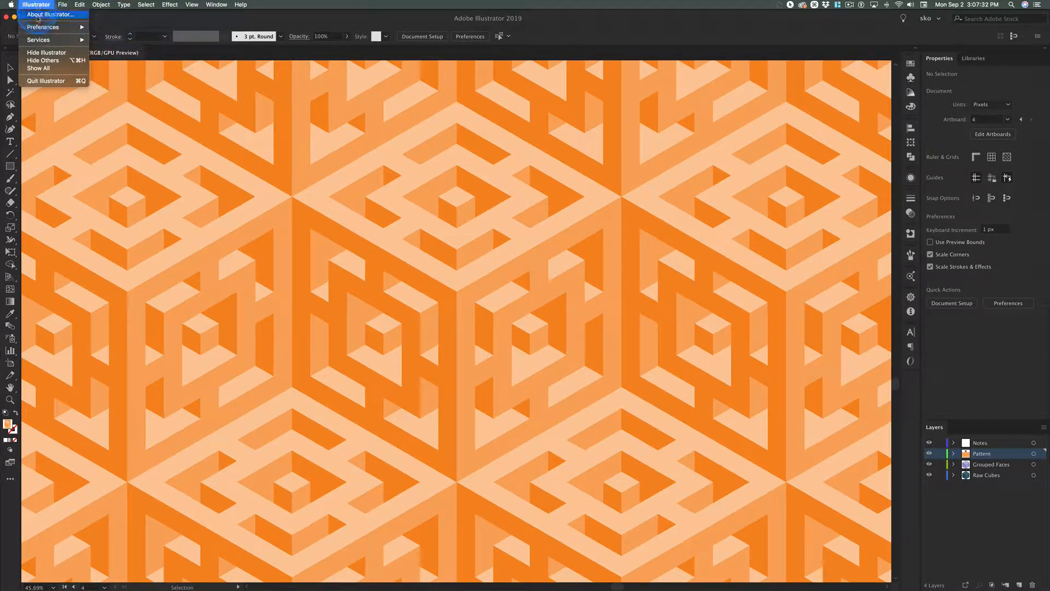
{"action": "left_click", "coordinate": [132, 28]}
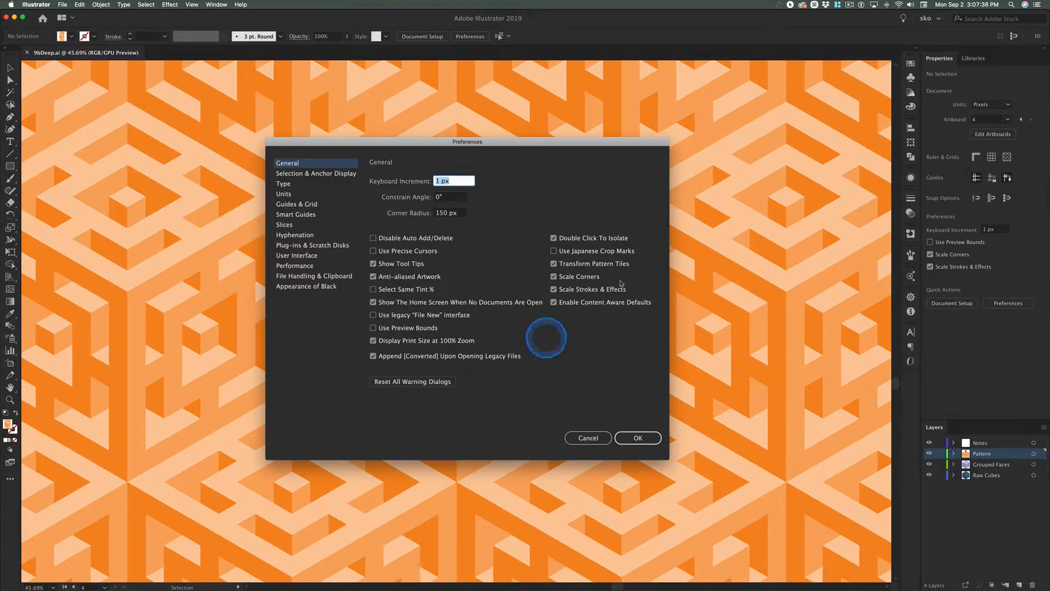
{"action": "left_click_drag", "start_coordinate": [509, 142], "coordinate": [491, 84]}
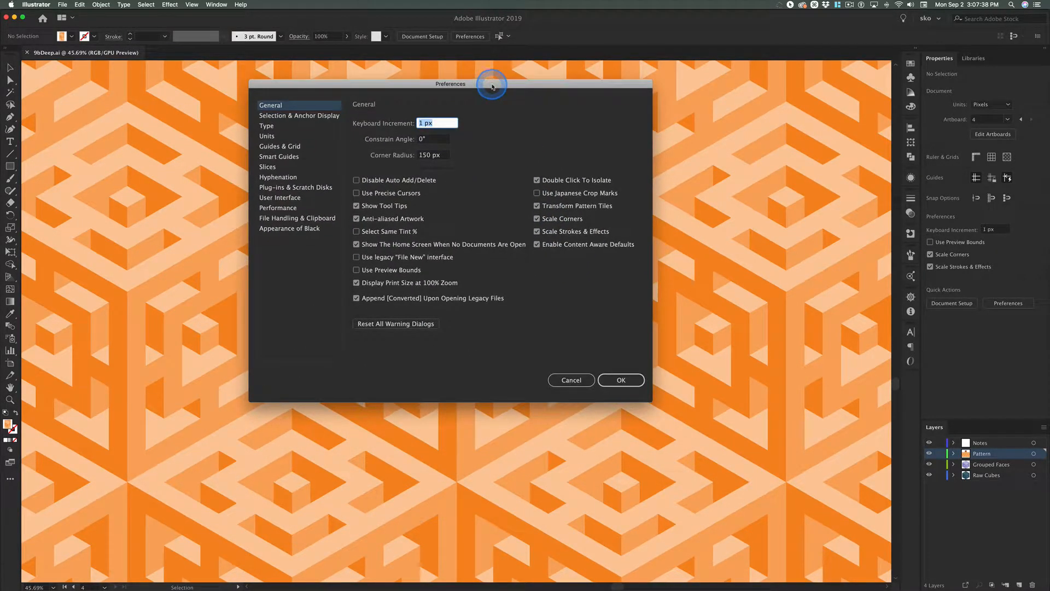
{"action": "left_click", "coordinate": [434, 140]}
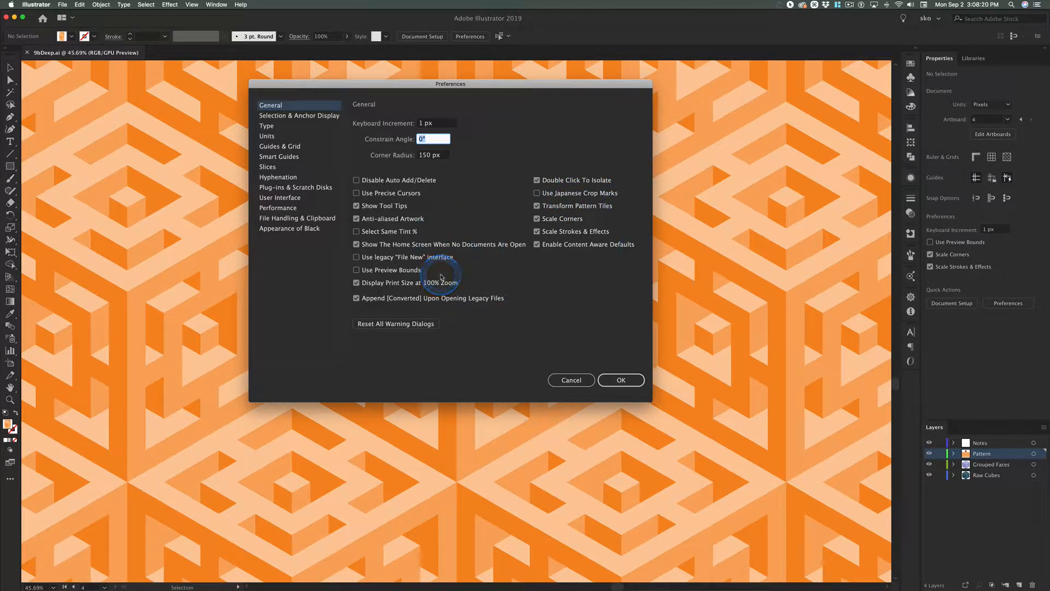
{"action": "left_click", "coordinate": [289, 116]}
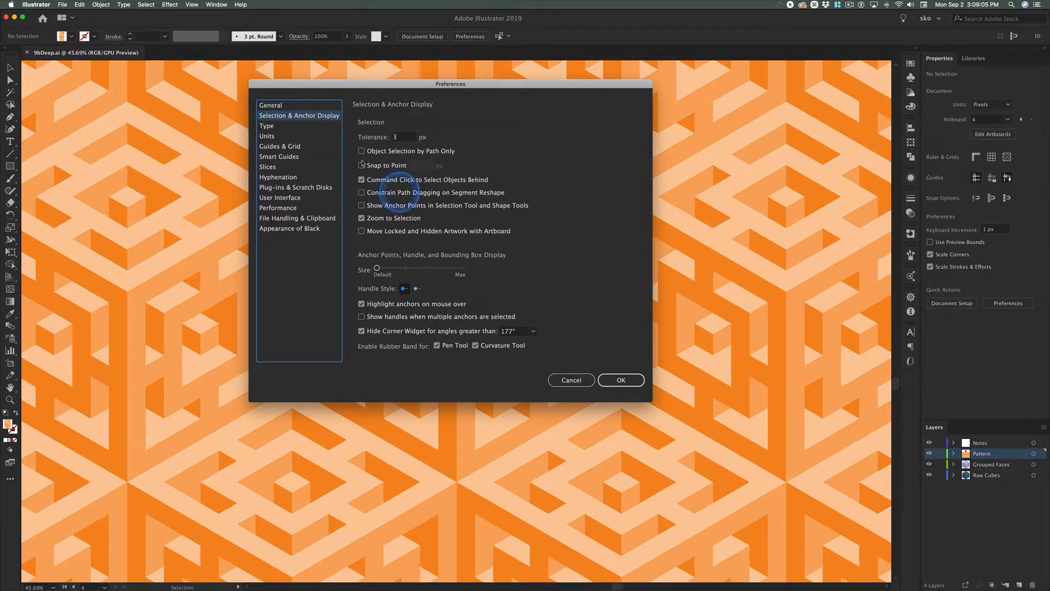
{"action": "left_click", "coordinate": [268, 127]}
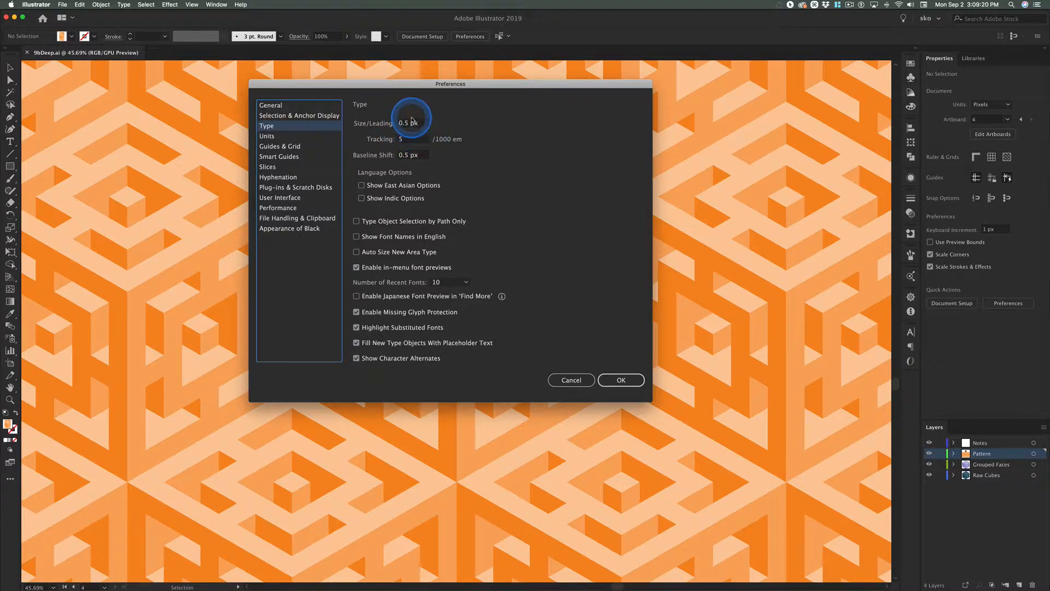
{"action": "left_click", "coordinate": [275, 137]}
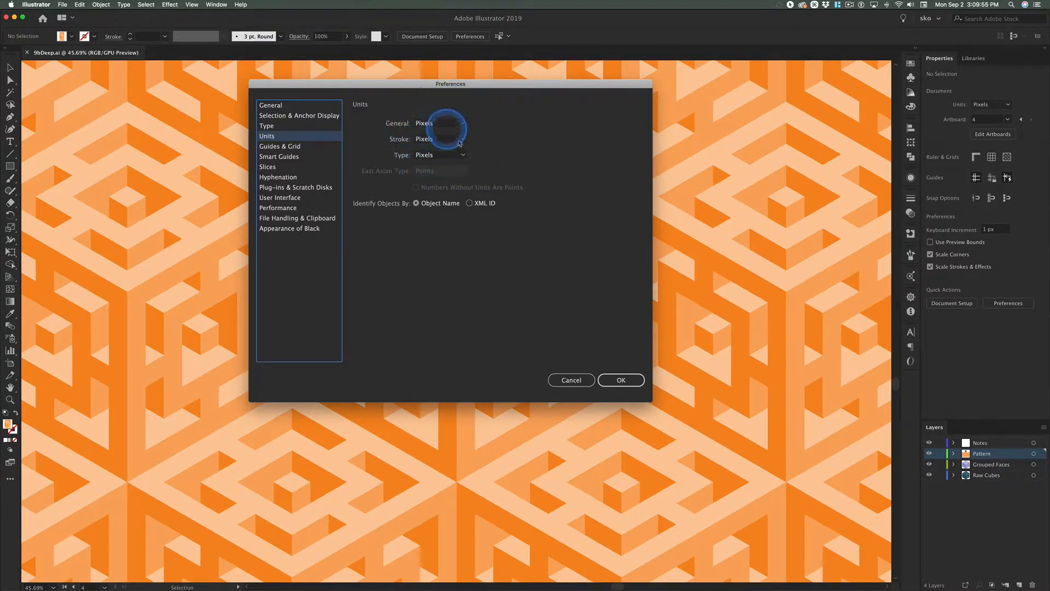
{"action": "left_click", "coordinate": [622, 379]}
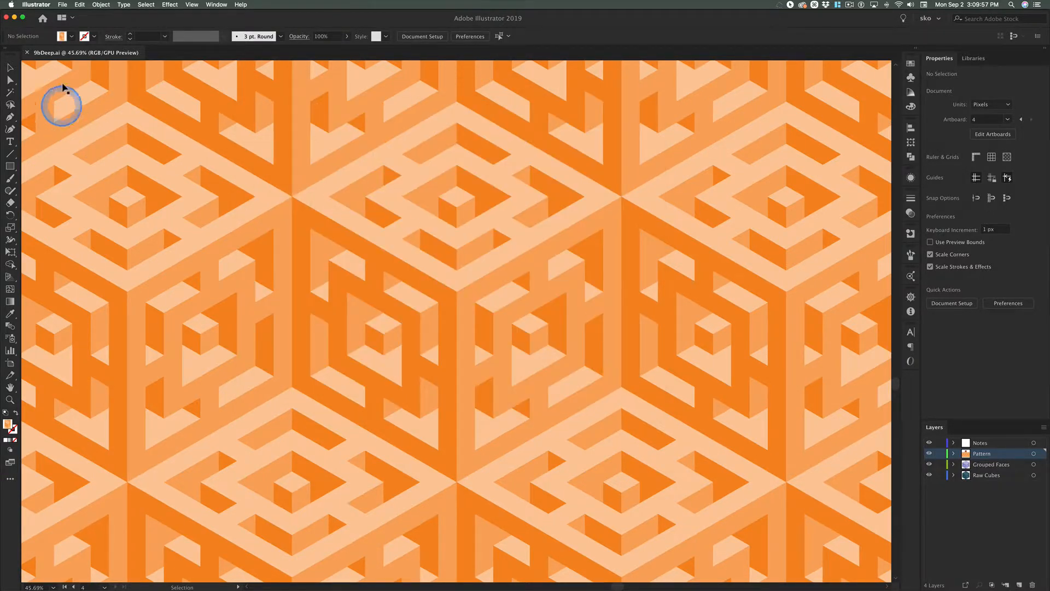
Turn off Enable Missing Glyph Protection in the Type preferences.
{"action": "left_click", "coordinate": [36, 6]}
{"action": "mouse_move", "coordinate": [65, 27]}
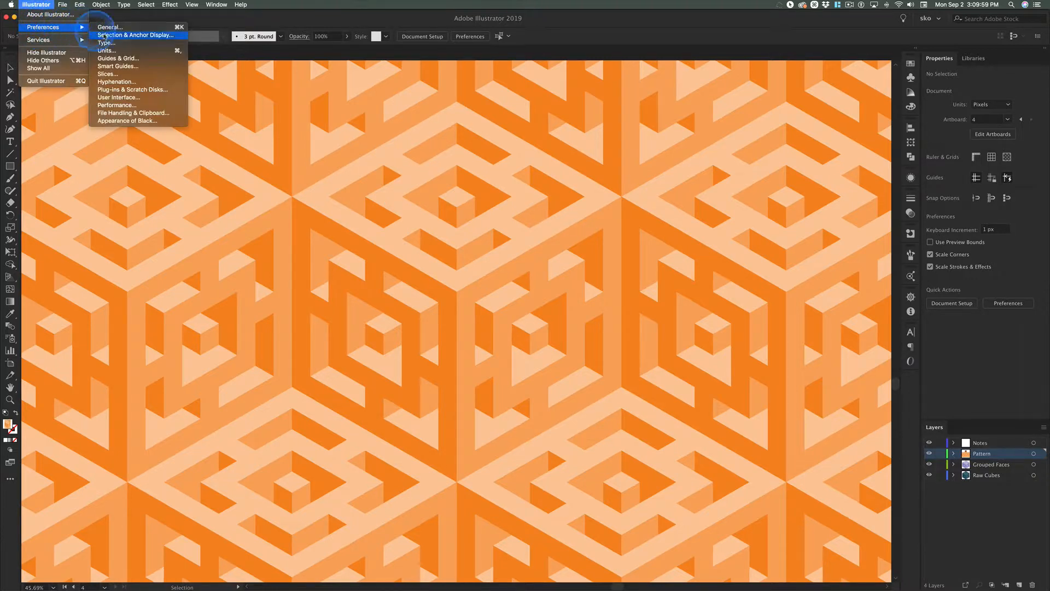
{"action": "left_click", "coordinate": [106, 42]}
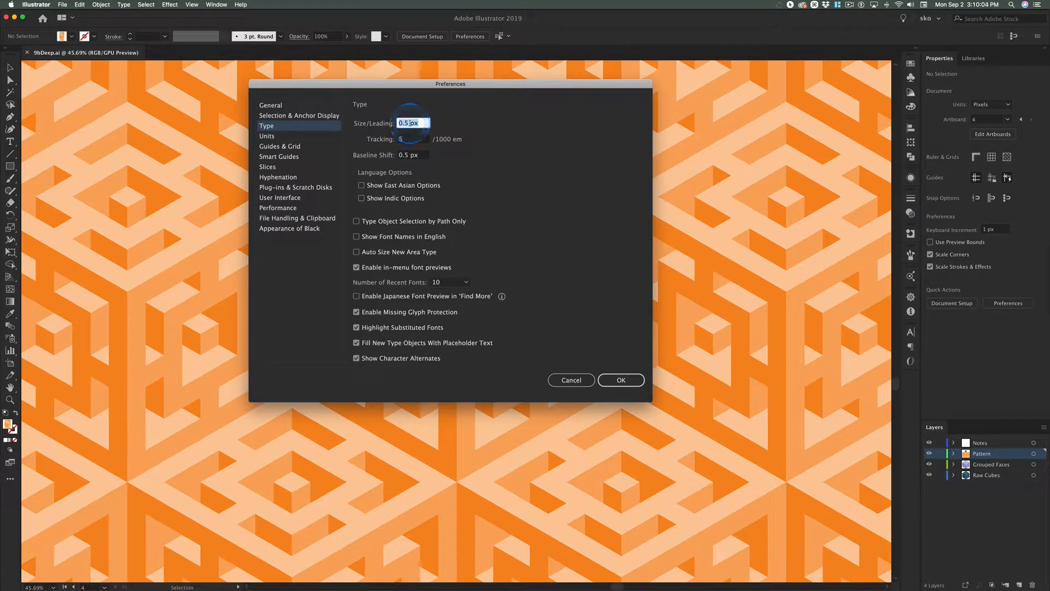
{"action": "key", "text": "Tab"}
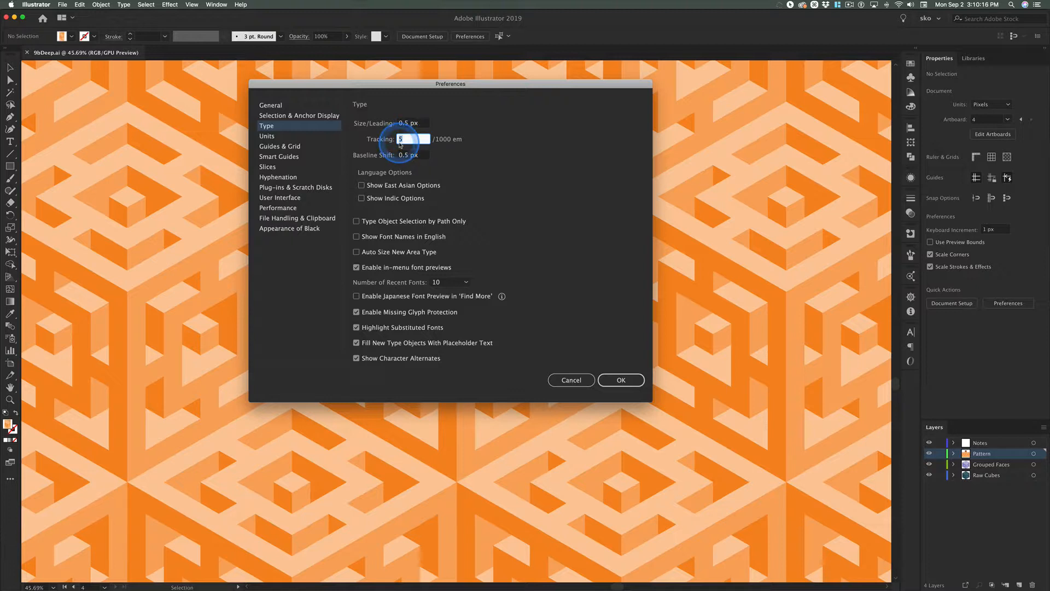
{"action": "key", "text": "Tab"}
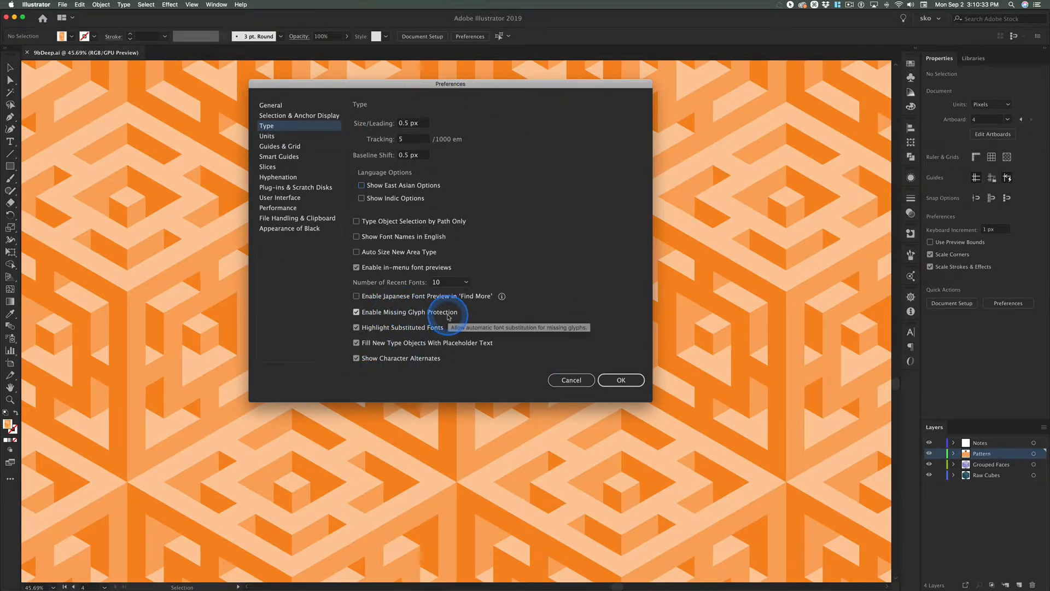
{"action": "left_click", "coordinate": [356, 313]}
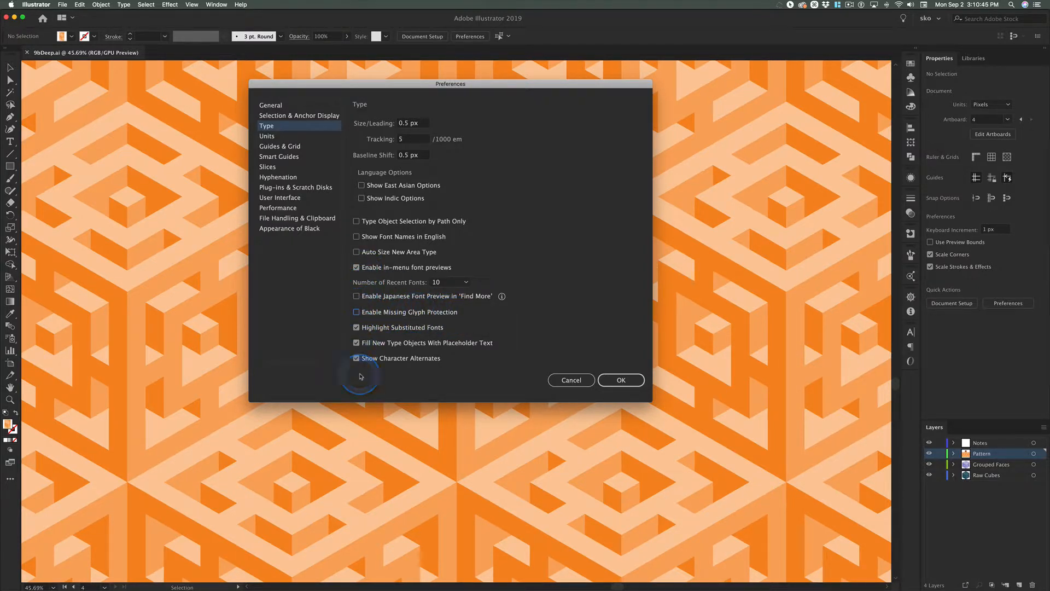
Set the number of recent fonts to 15.
{"action": "left_click", "coordinate": [467, 282]}
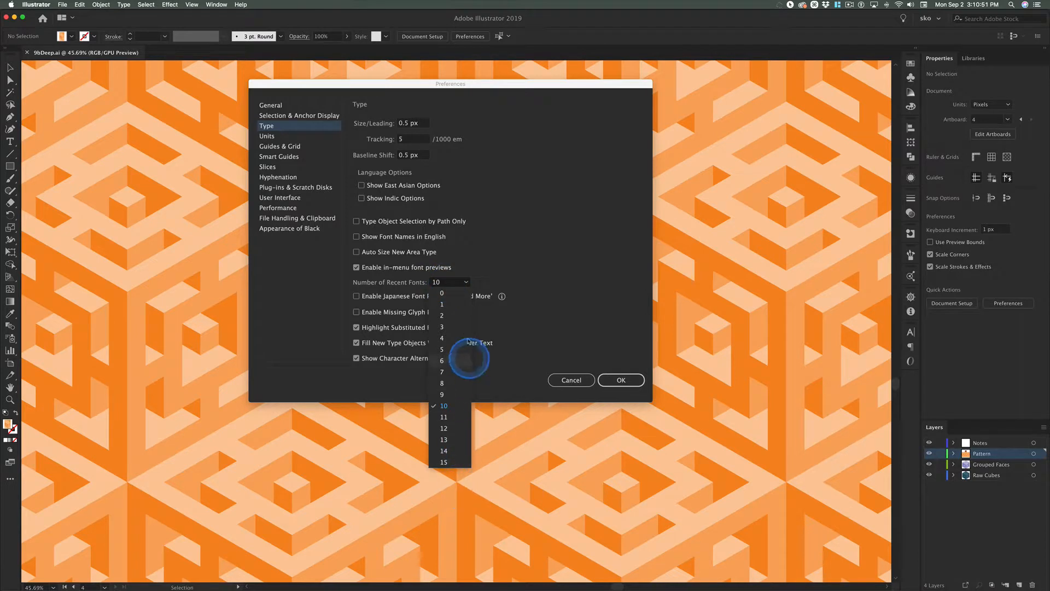
{"action": "left_click", "coordinate": [504, 284]}
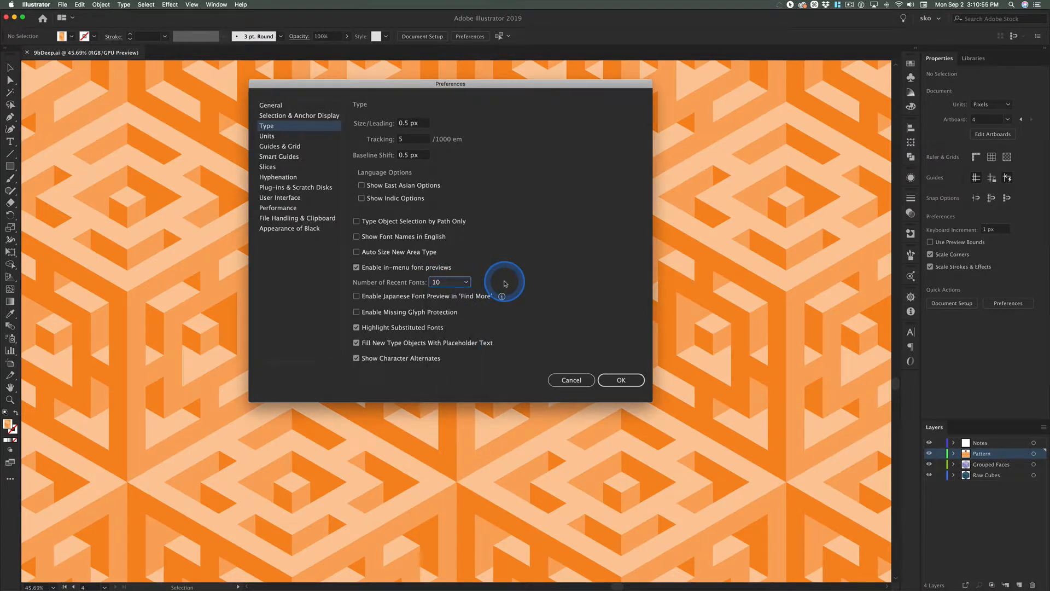
{"action": "left_click", "coordinate": [458, 281]}
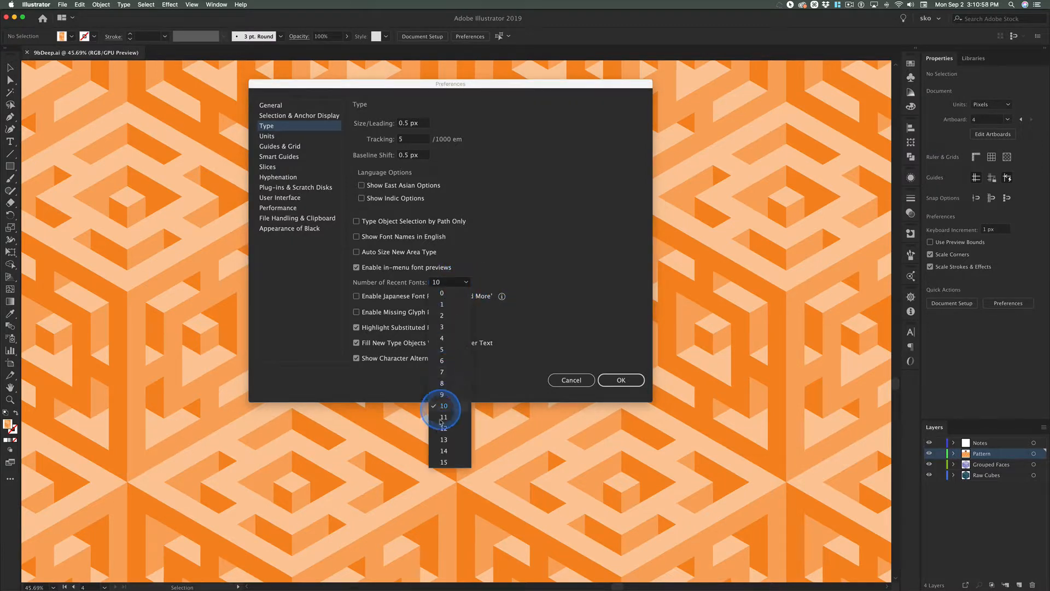
{"action": "left_click", "coordinate": [444, 463]}
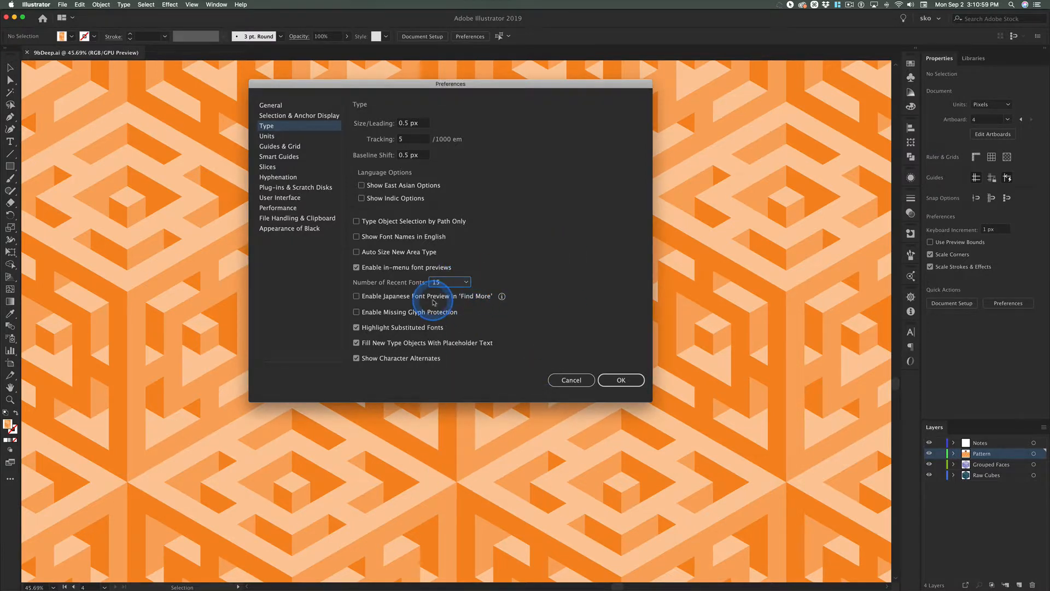
Review the Units, Guides & Grid, Smart Guides, Slices, Hyphenation and Plug-ins & Scratch Disks preferences.
{"action": "left_click", "coordinate": [275, 137]}
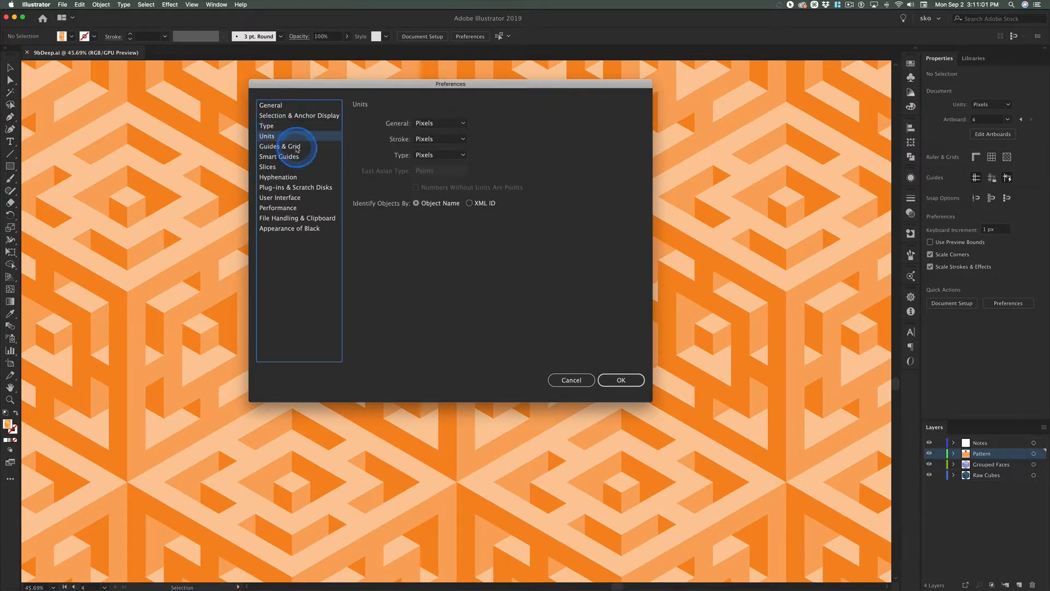
{"action": "left_click", "coordinate": [290, 146]}
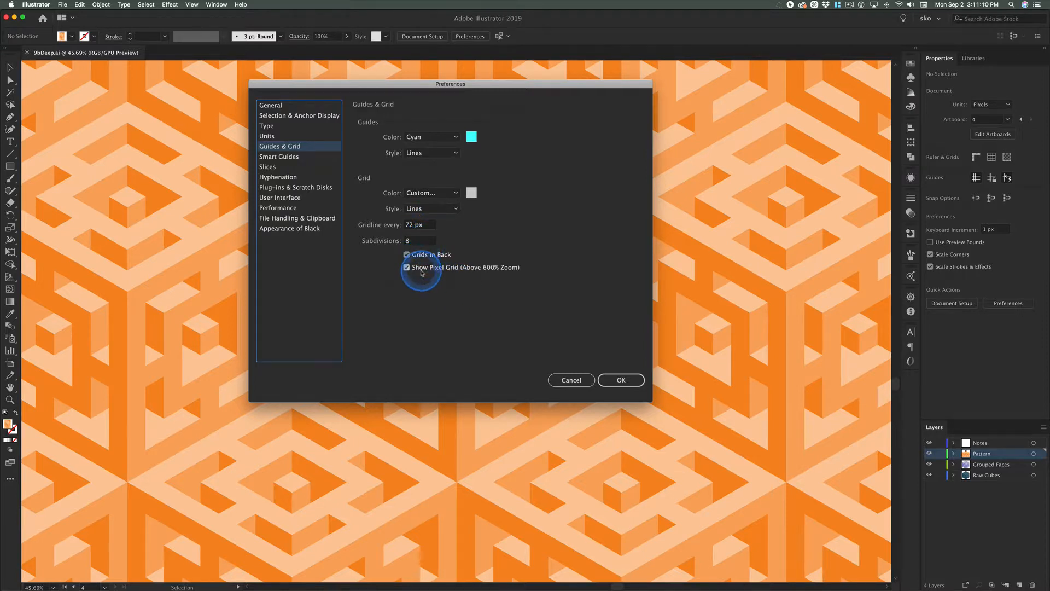
{"action": "left_click", "coordinate": [285, 158]}
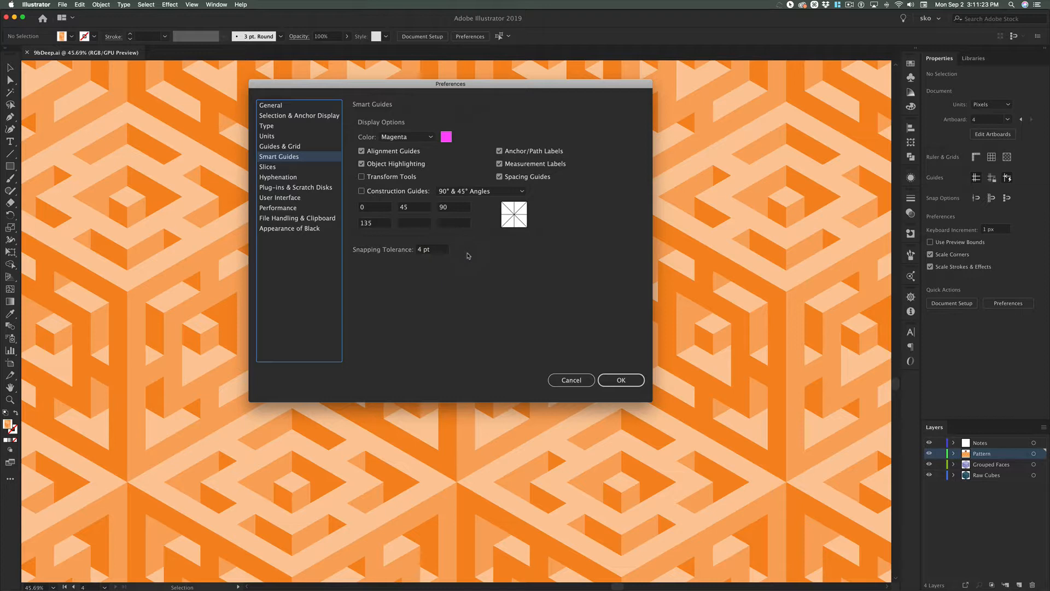
{"action": "left_click", "coordinate": [274, 167]}
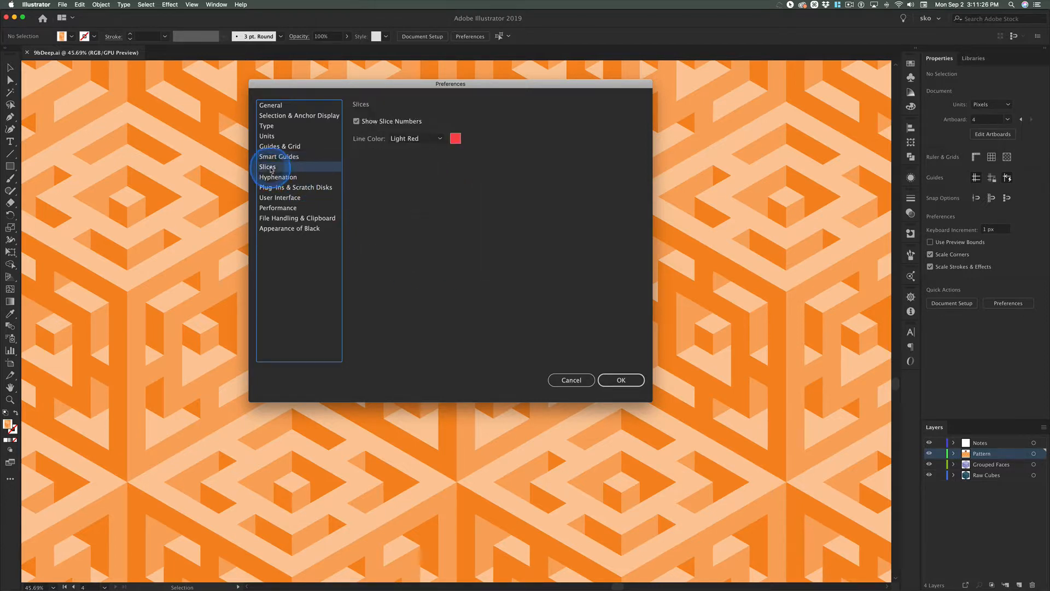
{"action": "left_click", "coordinate": [302, 176]}
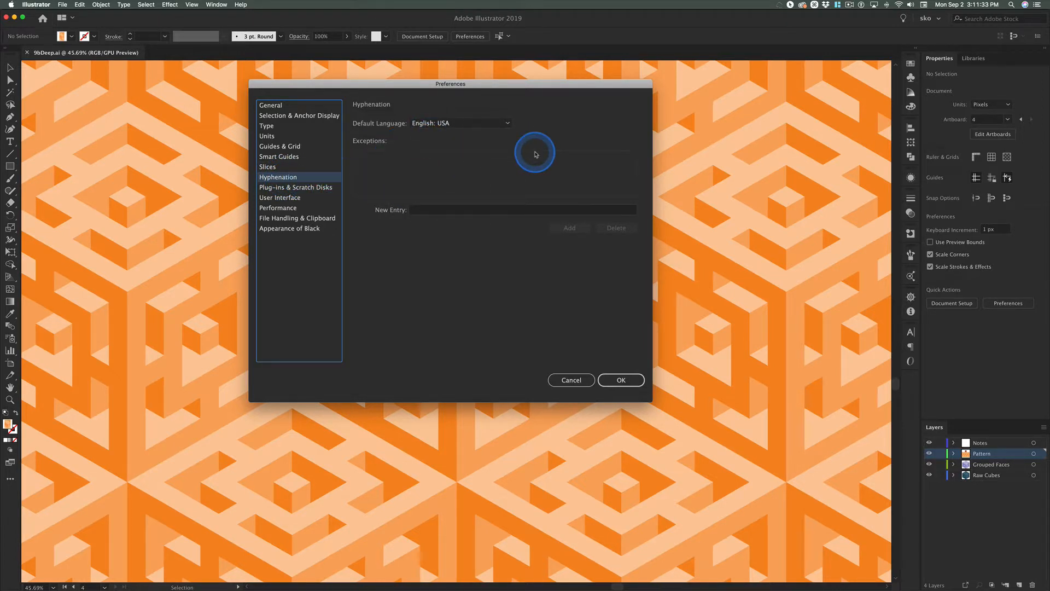
{"action": "left_click", "coordinate": [298, 187]}
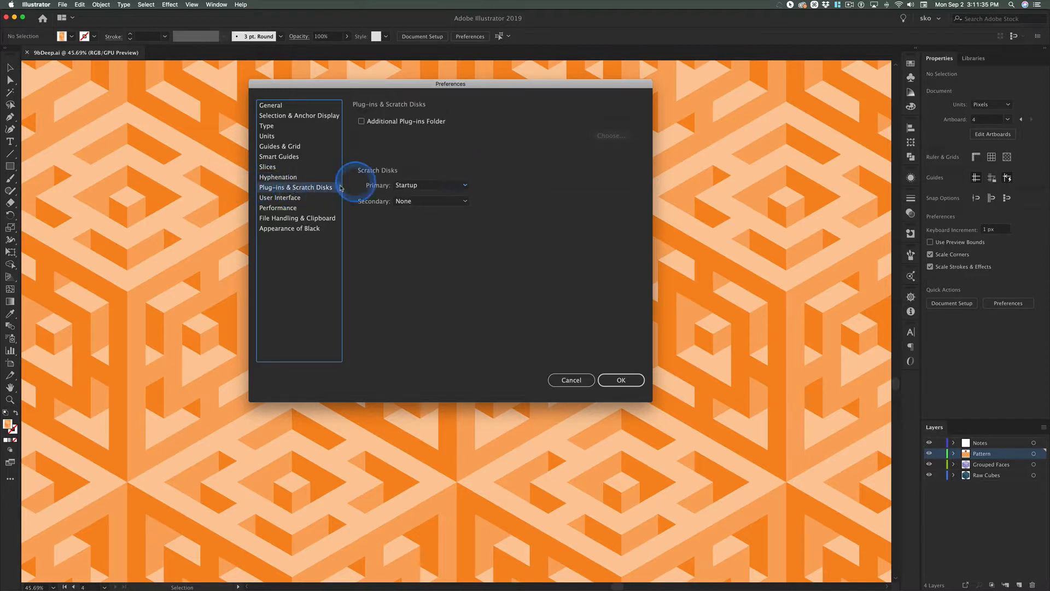
Try the lighter brightness levels in the User Interface preferences and return to the darkest one.
{"action": "left_click", "coordinate": [284, 198]}
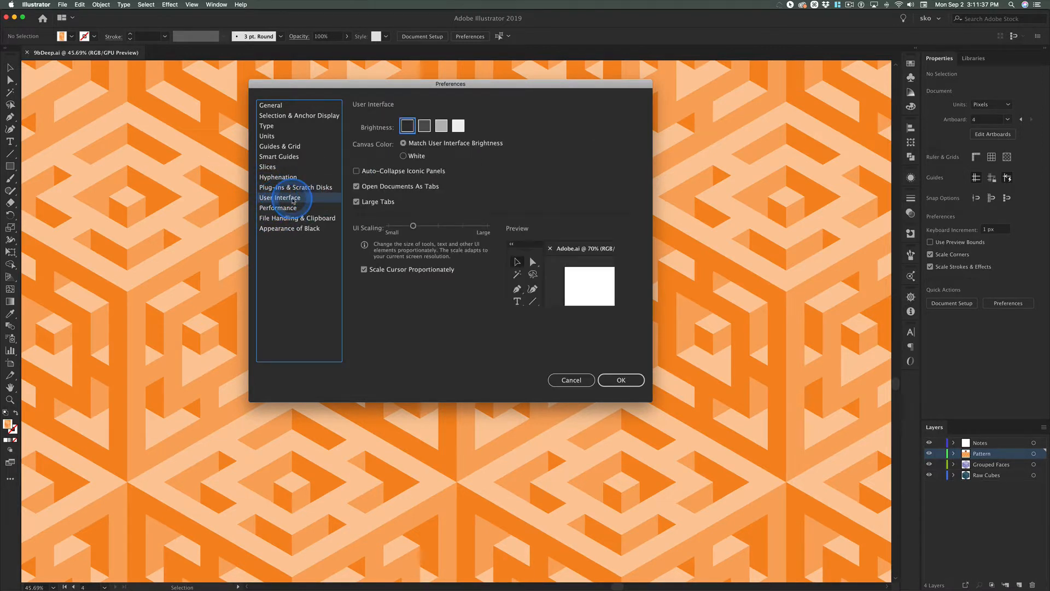
{"action": "left_click", "coordinate": [446, 128]}
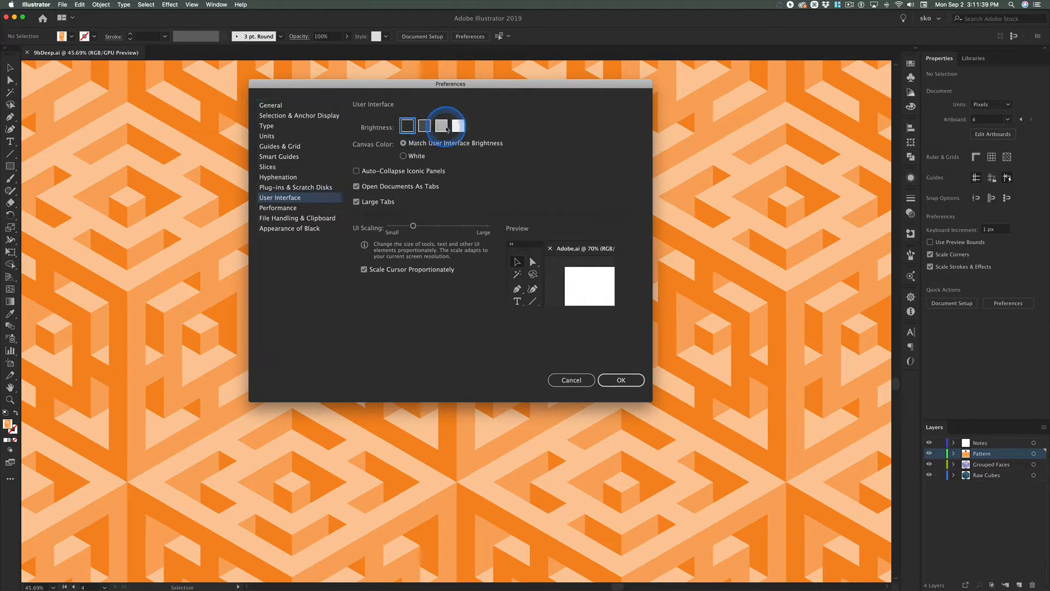
{"action": "left_click", "coordinate": [439, 127]}
{"action": "left_click", "coordinate": [446, 127]}
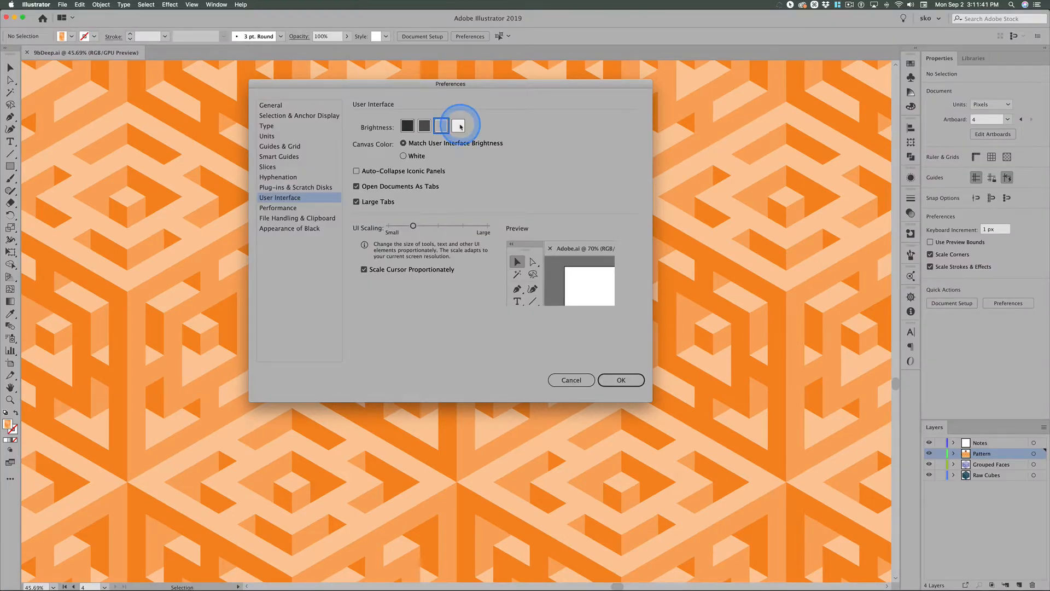
{"action": "left_click", "coordinate": [459, 127]}
{"action": "left_click", "coordinate": [409, 126]}
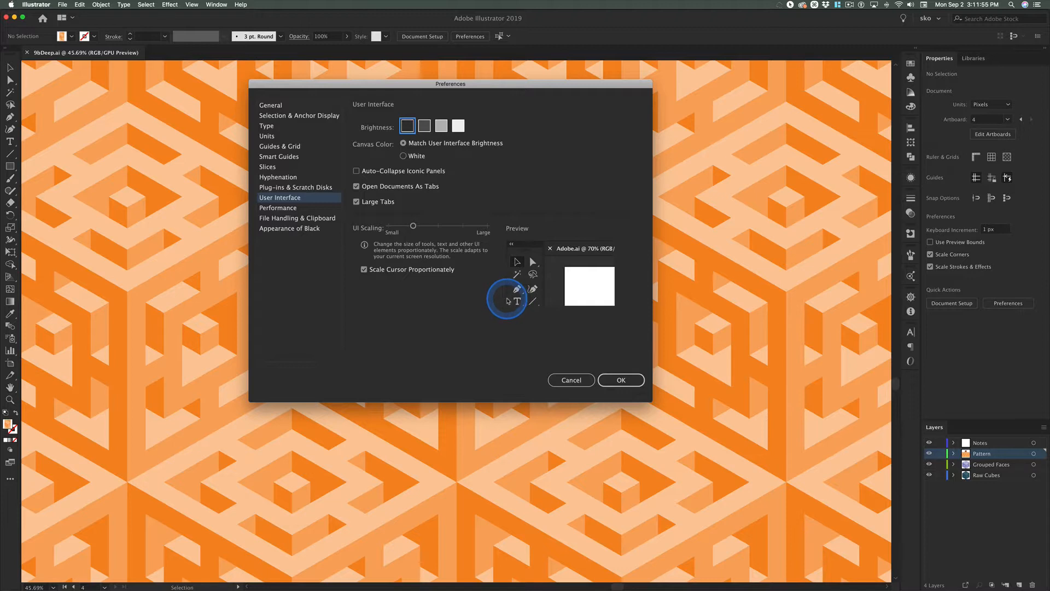
Review the Performance, File Handling & Clipboard and Appearance of Black preferences, and apply the changed preferences.
{"action": "left_click", "coordinate": [282, 208]}
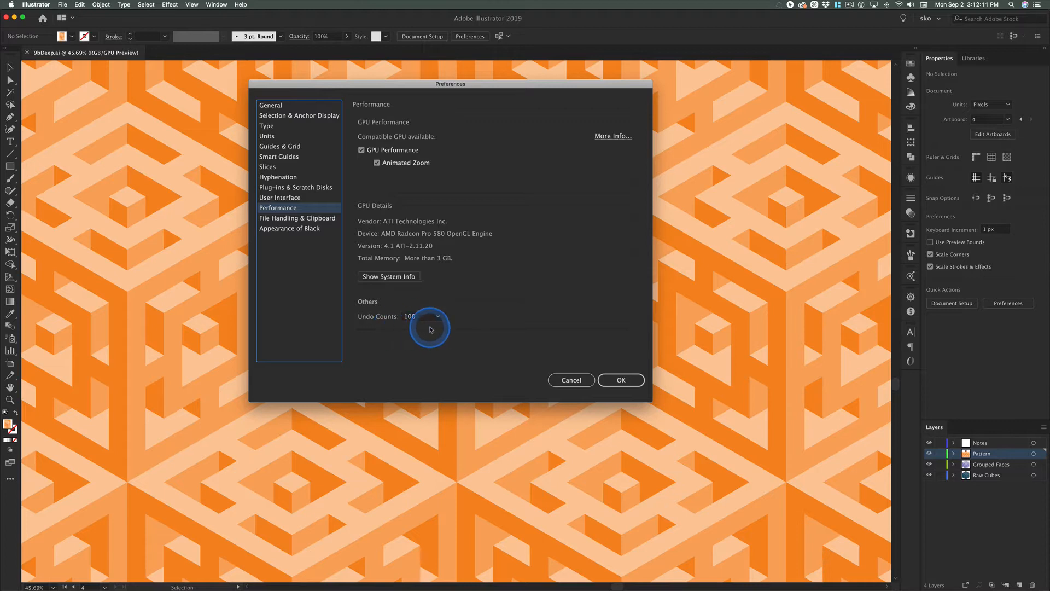
{"action": "left_click", "coordinate": [285, 217]}
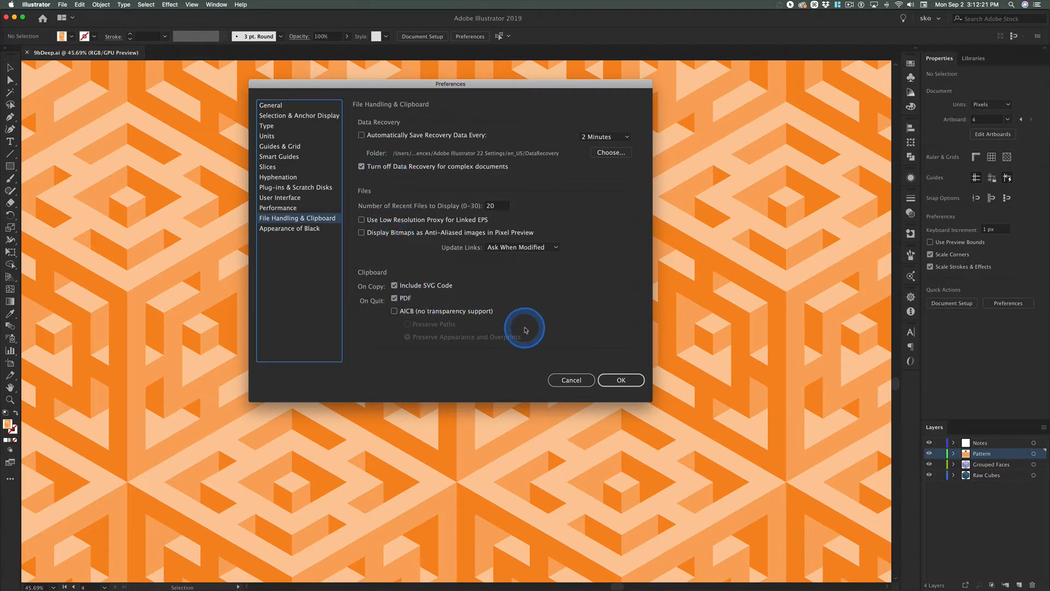
{"action": "left_click", "coordinate": [286, 229]}
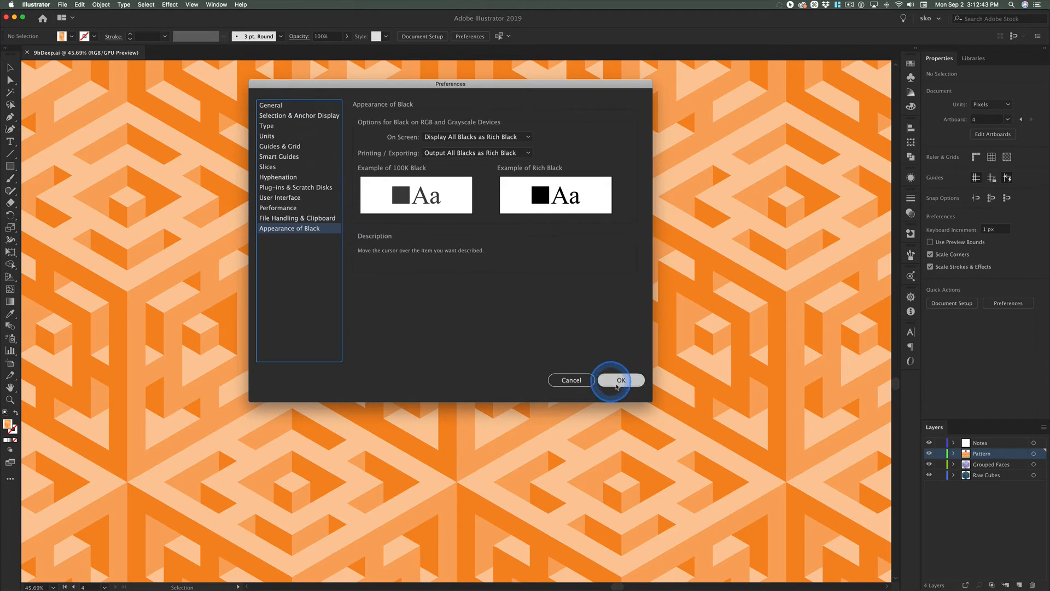
{"action": "left_click", "coordinate": [635, 381]}
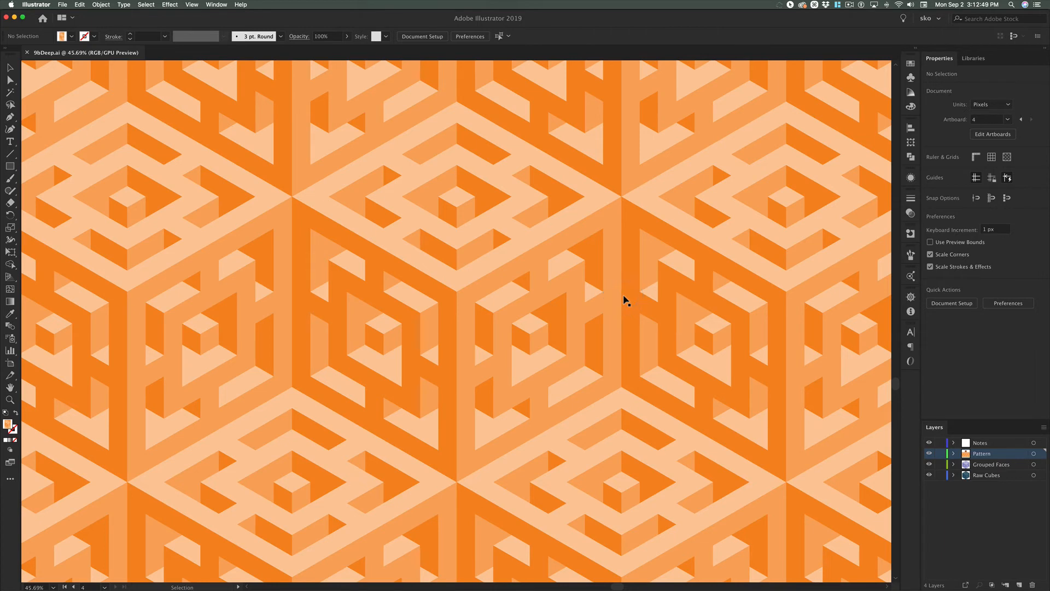
Recheck the Type preferences and close the preferences.
{"action": "left_click", "coordinate": [41, 5]}
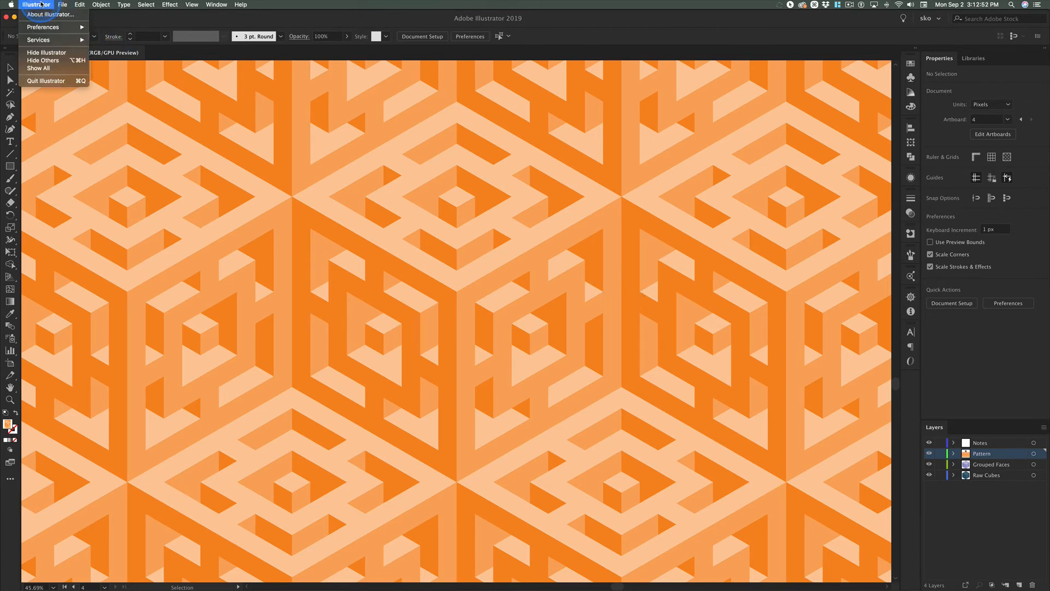
{"action": "mouse_move", "coordinate": [80, 28]}
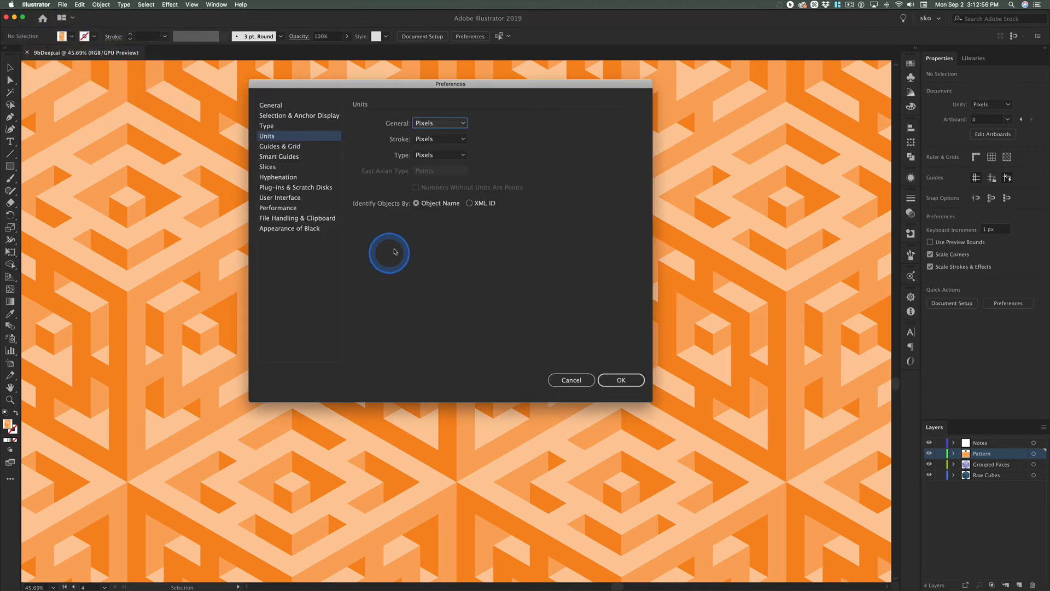
{"action": "left_click", "coordinate": [267, 126]}
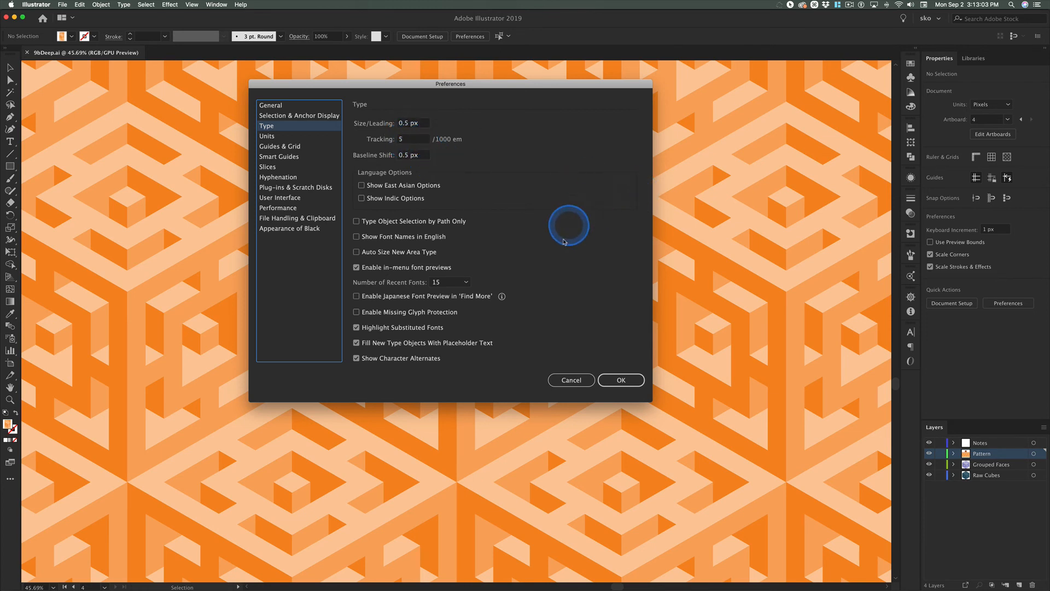
{"action": "left_click", "coordinate": [621, 379]}
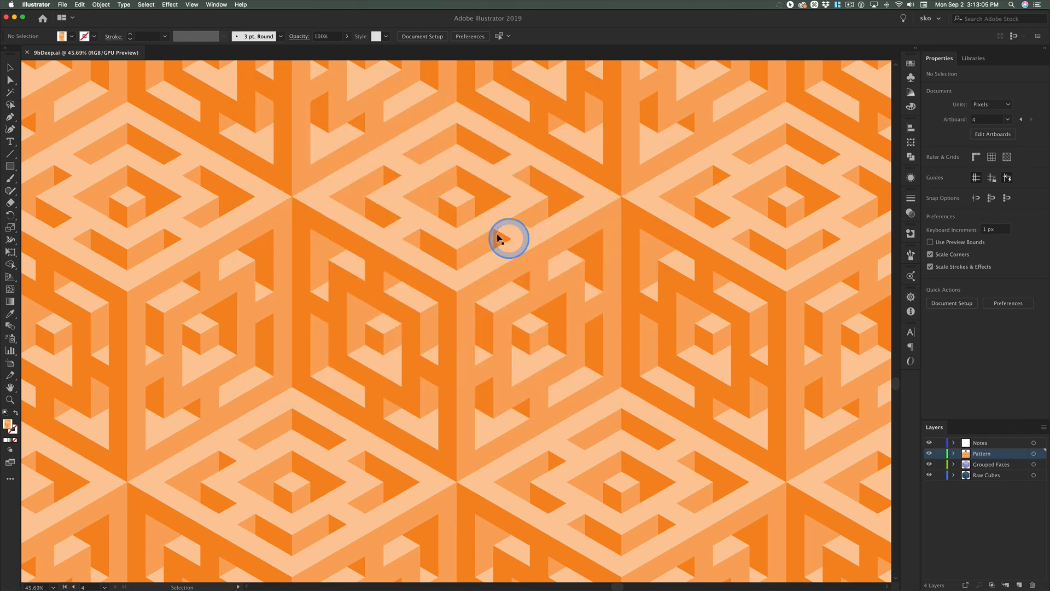